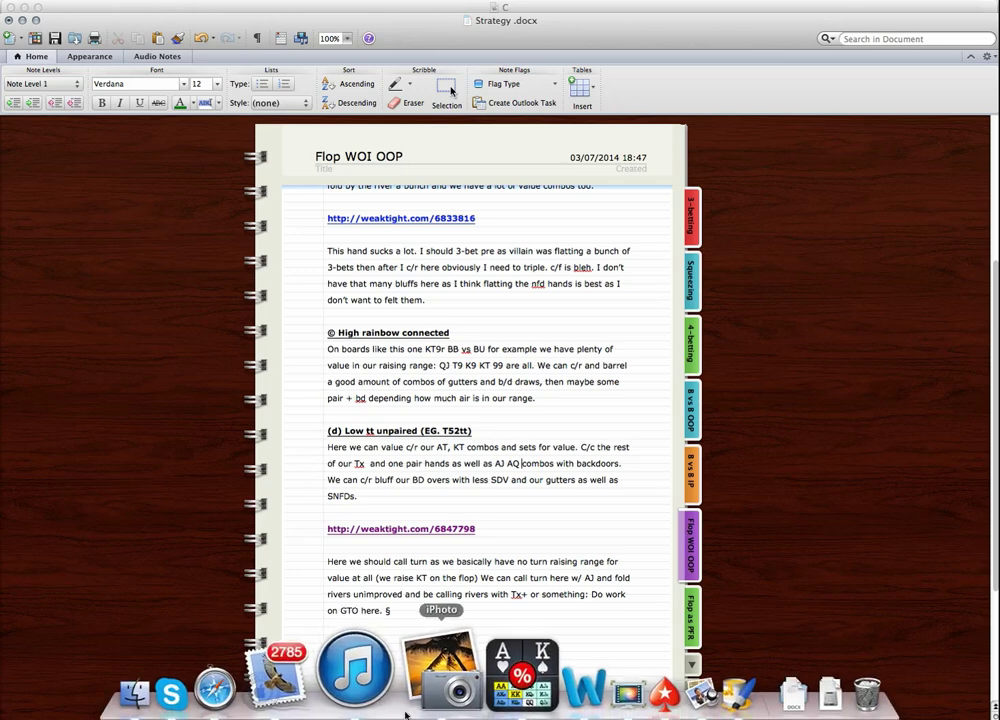
Switch to PokerCruncher and display Player 2's hand range on the grid.
{"action": "key", "text": "ctrl+Up"}
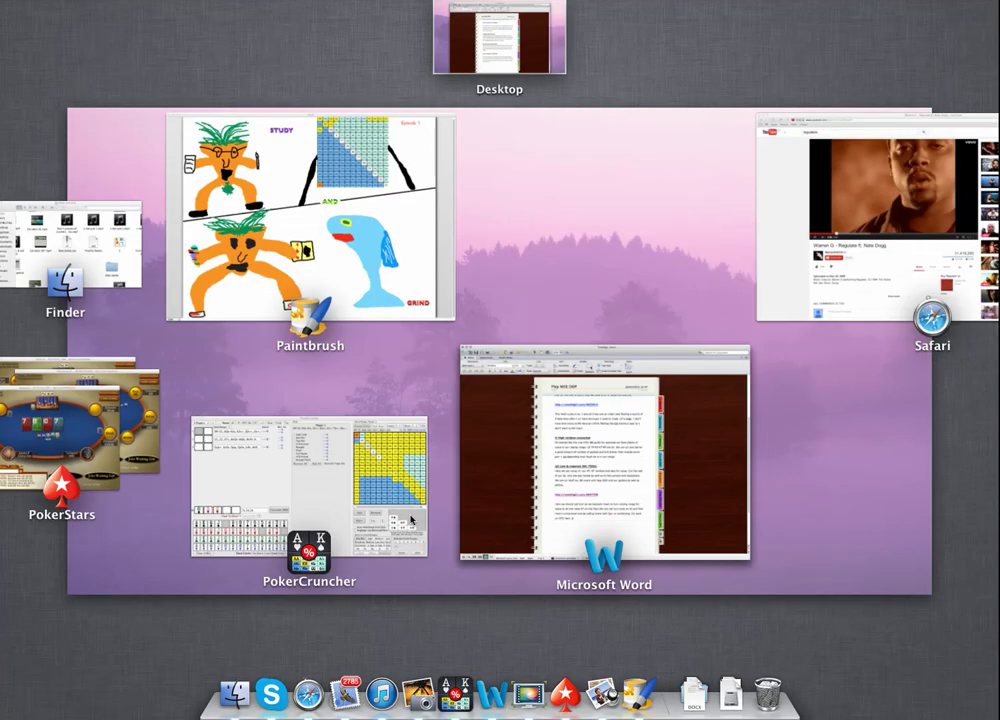
{"action": "left_click", "coordinate": [308, 505]}
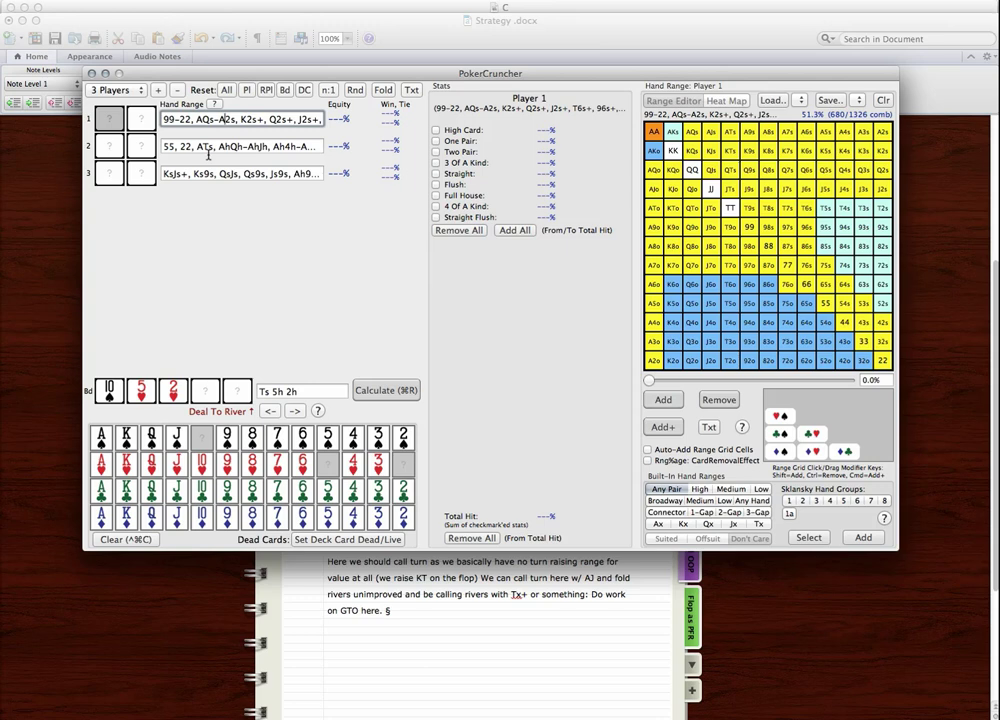
{"action": "left_click", "coordinate": [213, 152]}
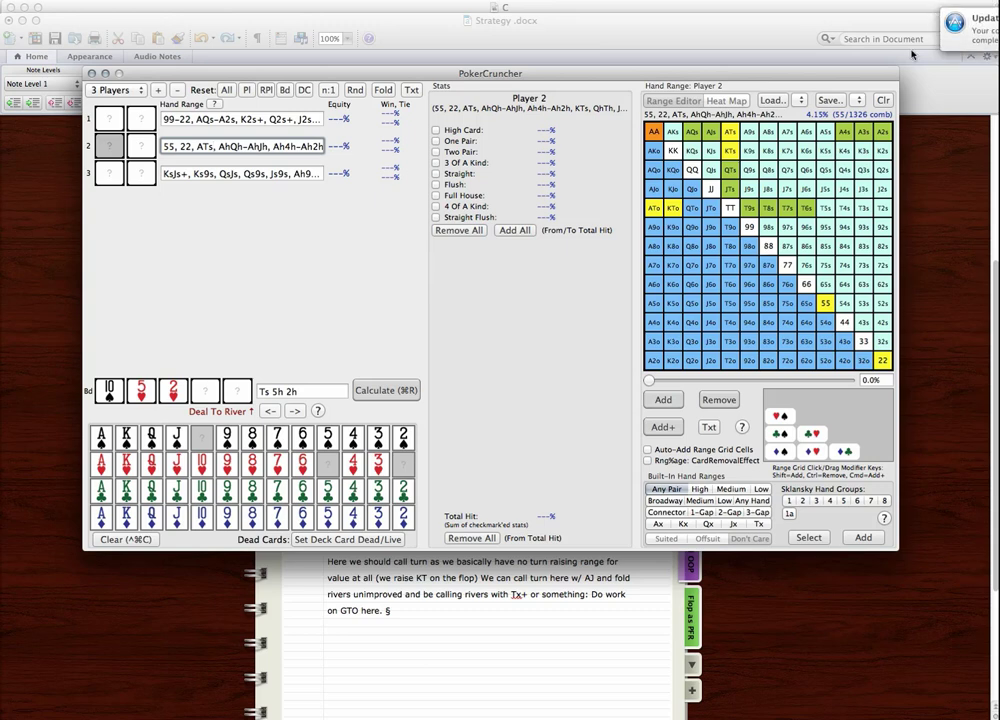
Dismiss the update notification and inspect the suit combinations of the low suited aces in Player 2's range.
{"action": "left_click", "coordinate": [955, 27]}
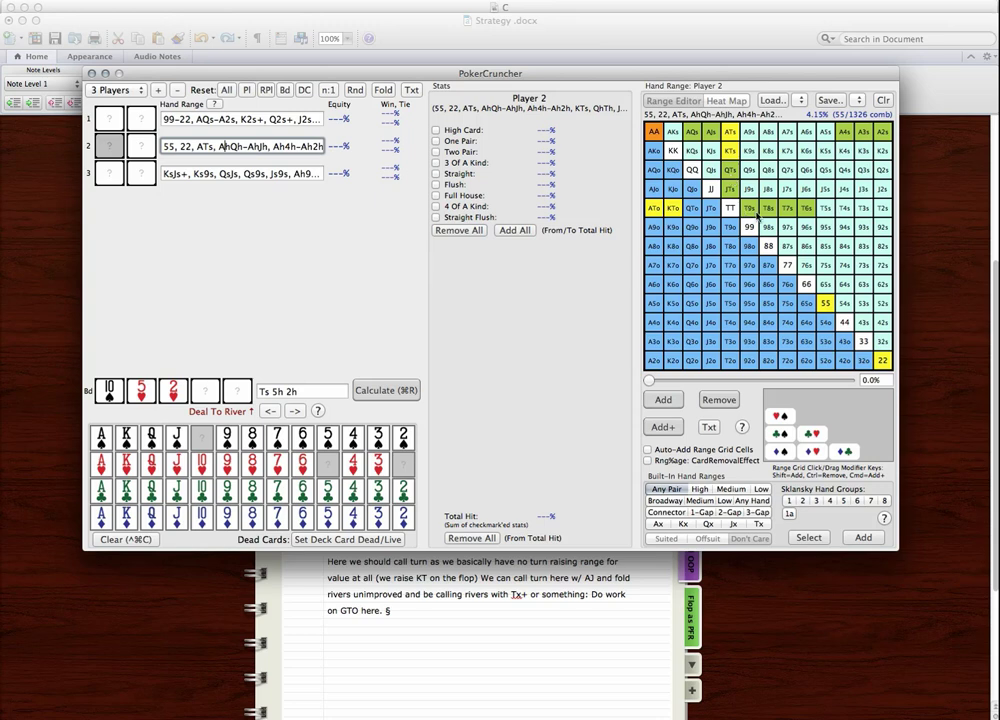
{"action": "left_click", "coordinate": [885, 138]}
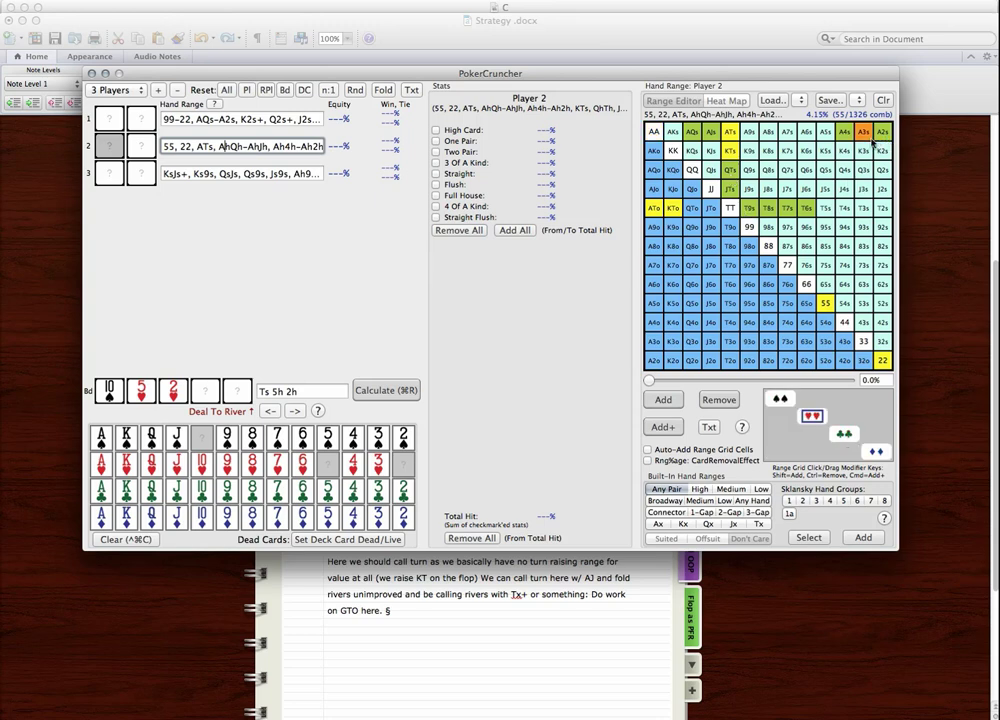
{"action": "left_click", "coordinate": [846, 134]}
Look through the range grids of Players 1, 2 and 3, returning to Player 2.
{"action": "left_click", "coordinate": [277, 124]}
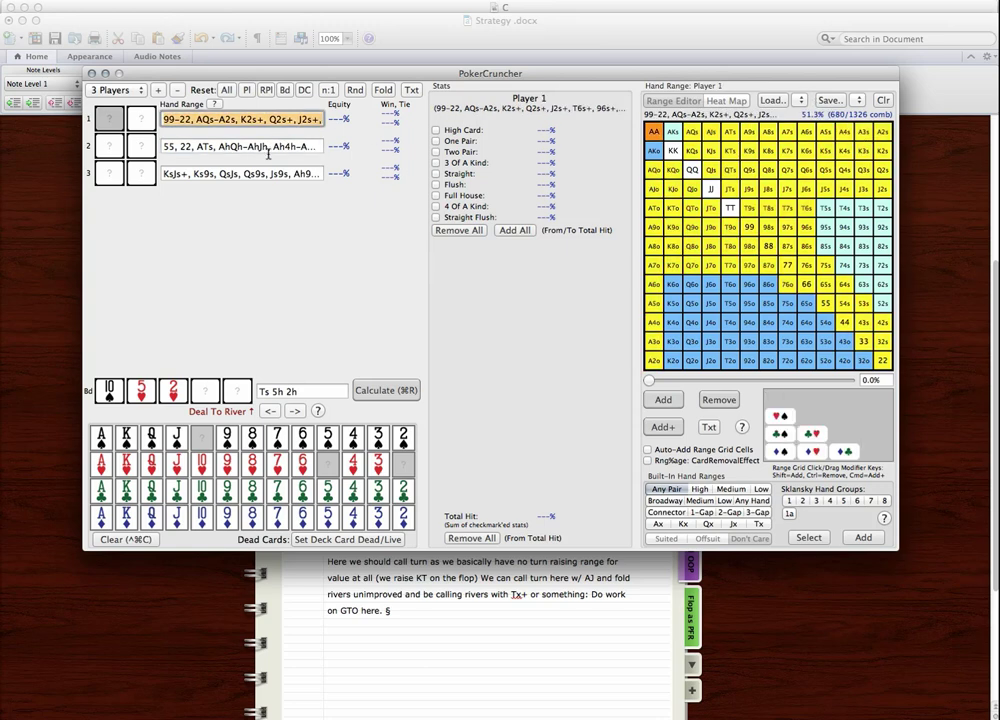
{"action": "left_click", "coordinate": [268, 152]}
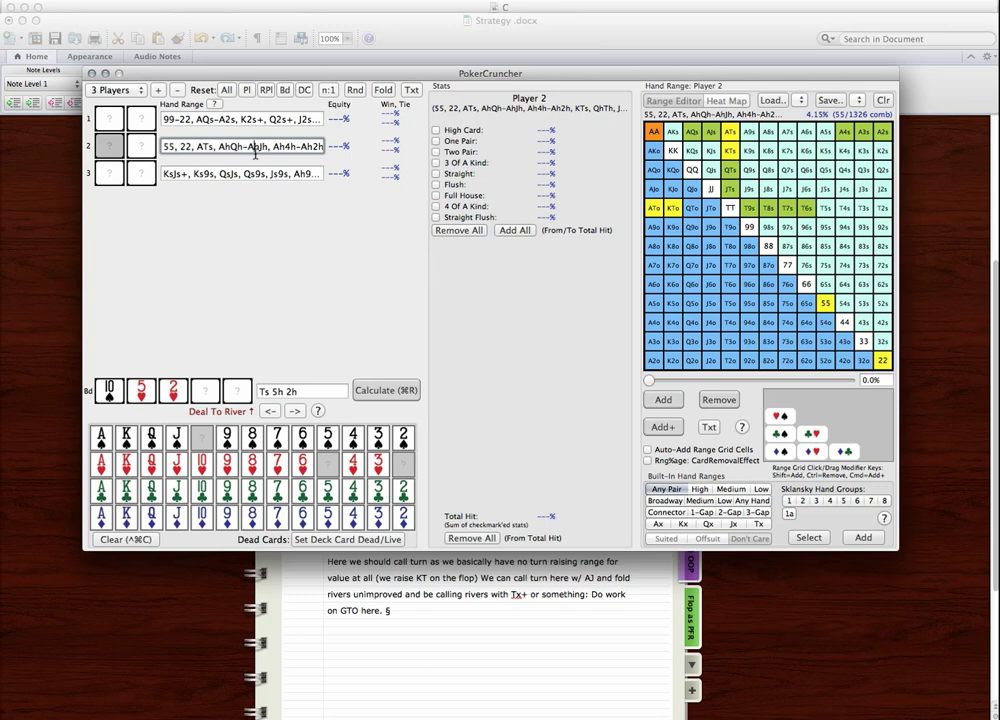
{"action": "left_click", "coordinate": [262, 175]}
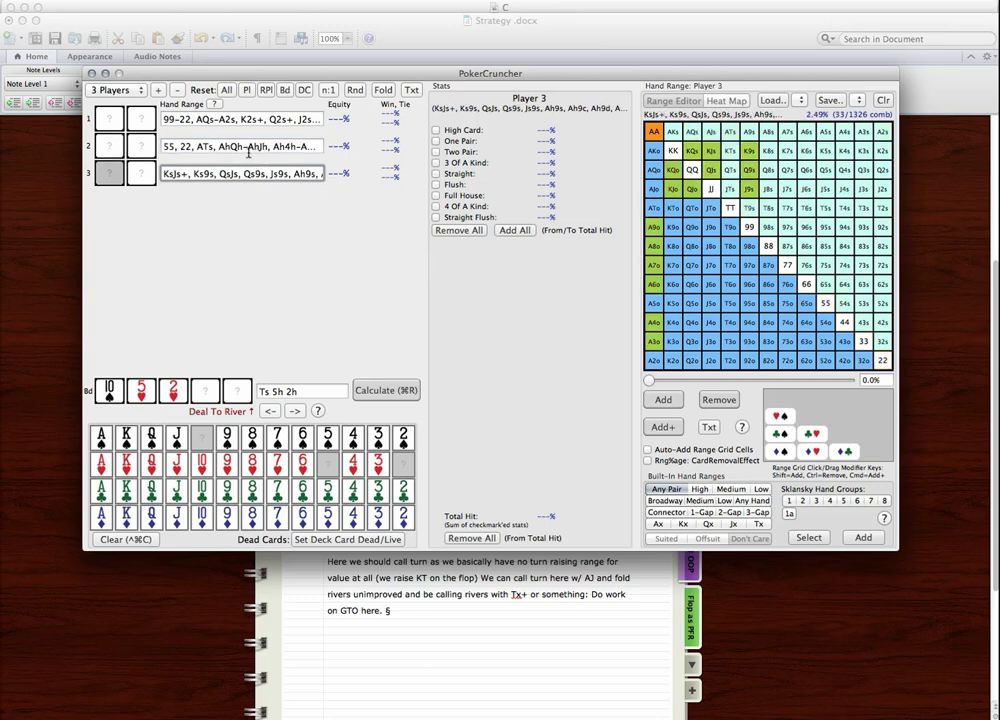
{"action": "left_click", "coordinate": [248, 148]}
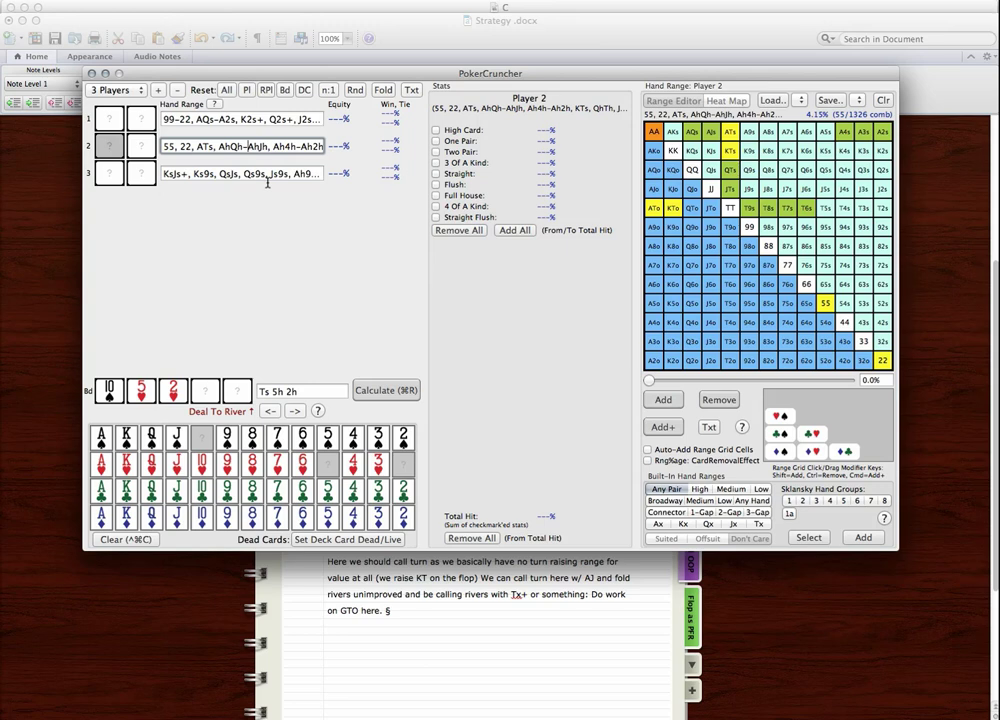
Hide Movavi Screen Capture, and bring its recording control window back onto the screen.
{"action": "mouse_move", "coordinate": [682, 690]}
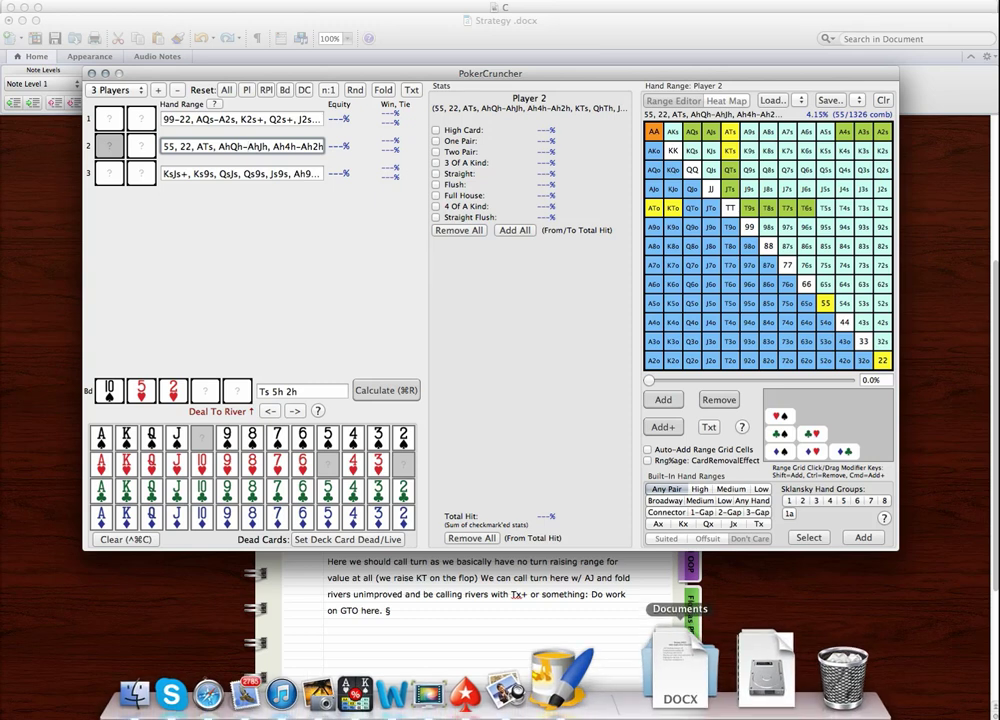
{"action": "right_click", "coordinate": [540, 693]}
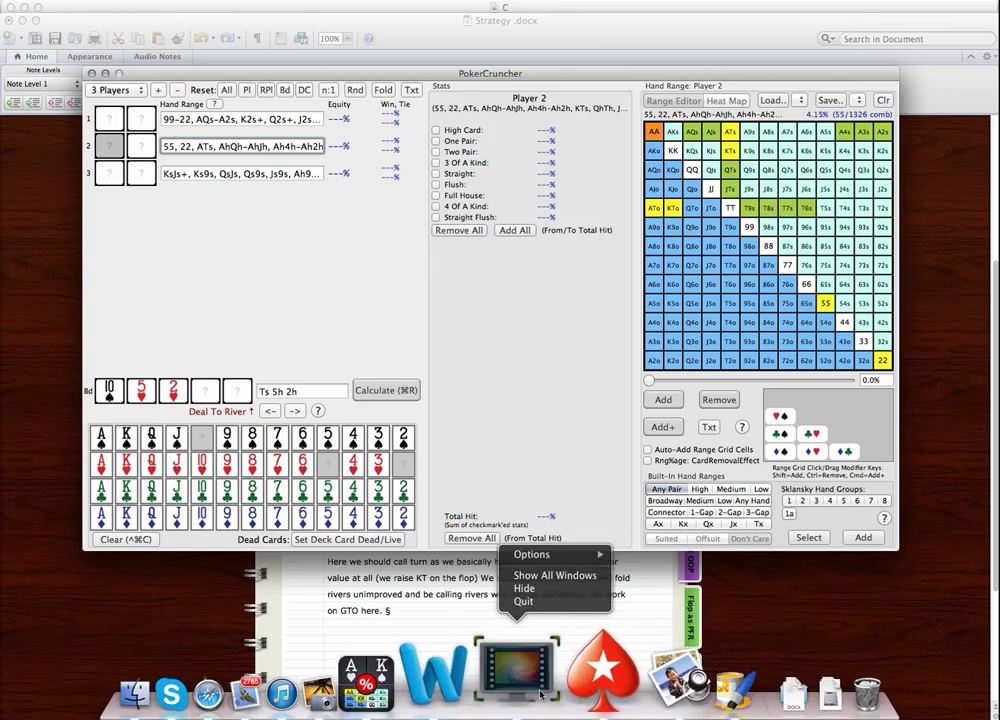
{"action": "left_click", "coordinate": [541, 589]}
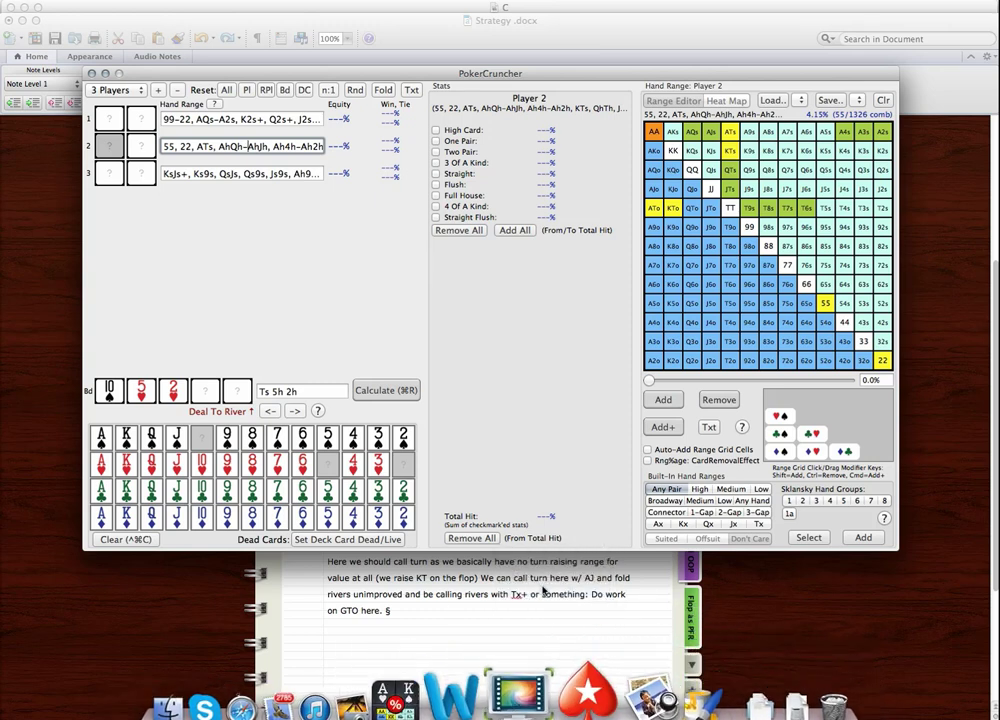
{"action": "right_click", "coordinate": [540, 680]}
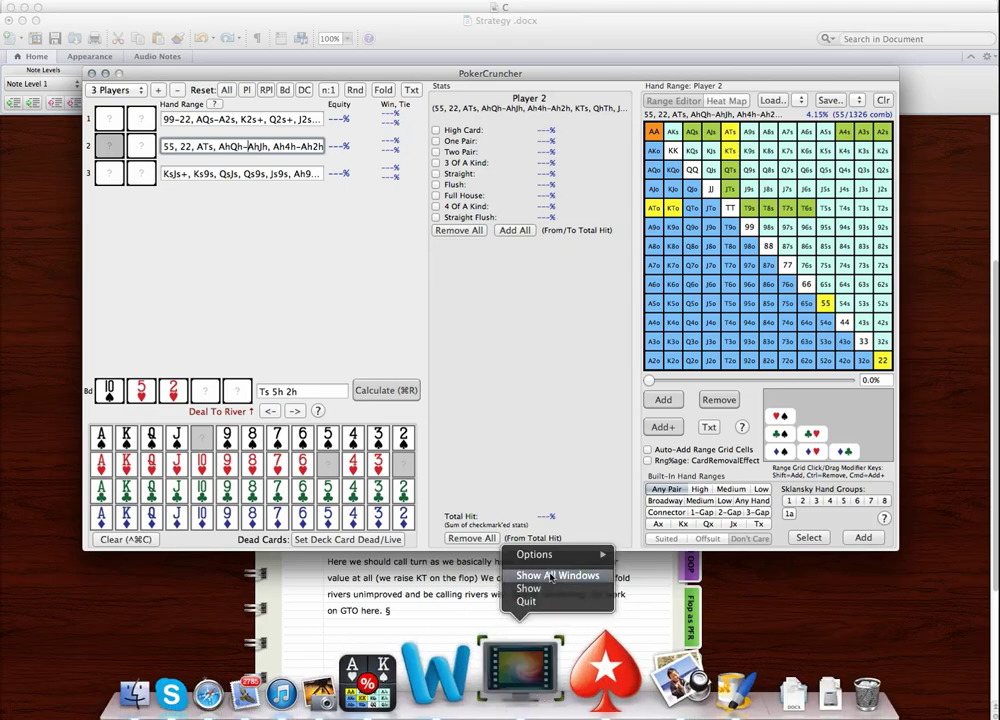
{"action": "left_click", "coordinate": [551, 576]}
{"action": "left_click", "coordinate": [508, 564]}
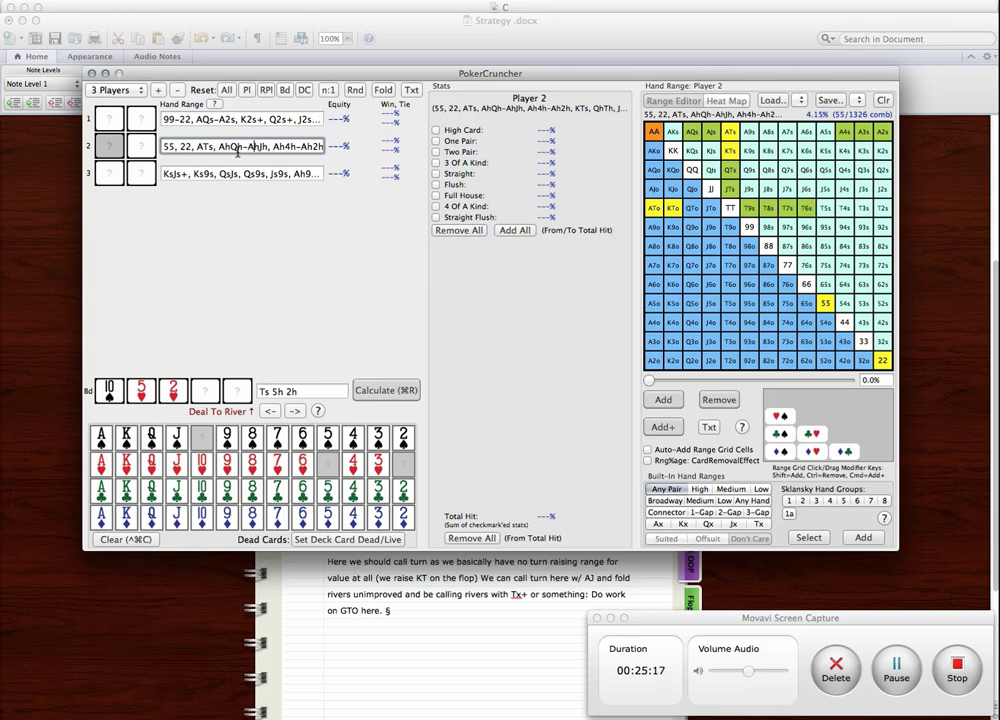
Examine Player 1's full range, and compare the hands in Player 2's and Player 3's ranges on the Ts 5h 2h board.
{"action": "left_click", "coordinate": [237, 119]}
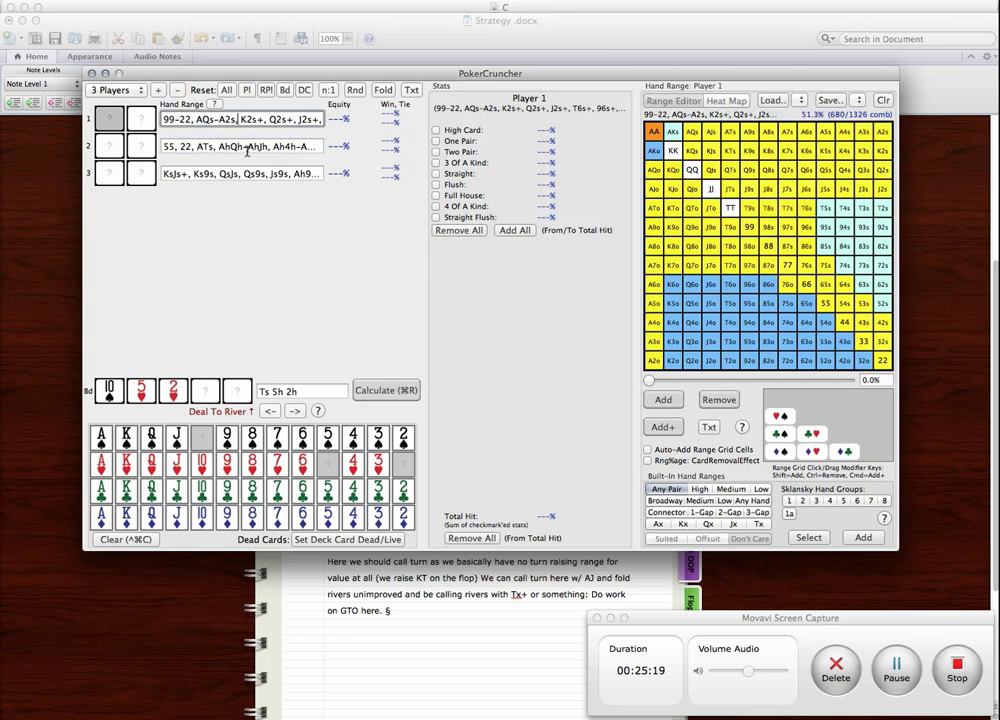
{"action": "left_click", "coordinate": [247, 150]}
{"action": "left_click", "coordinate": [257, 152]}
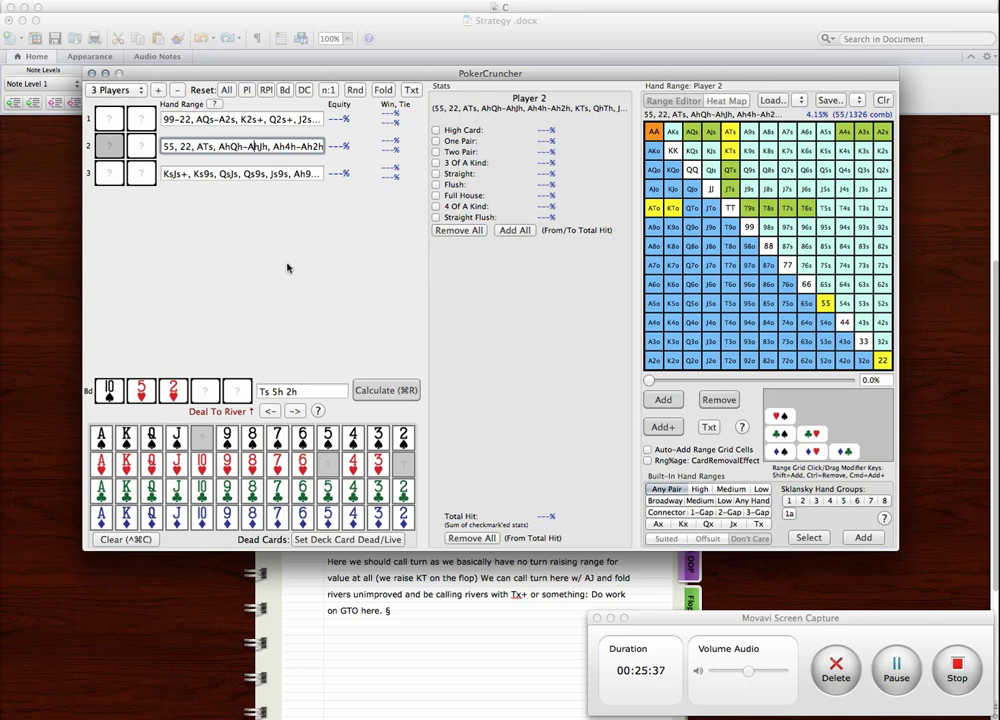
{"action": "left_click", "coordinate": [266, 178]}
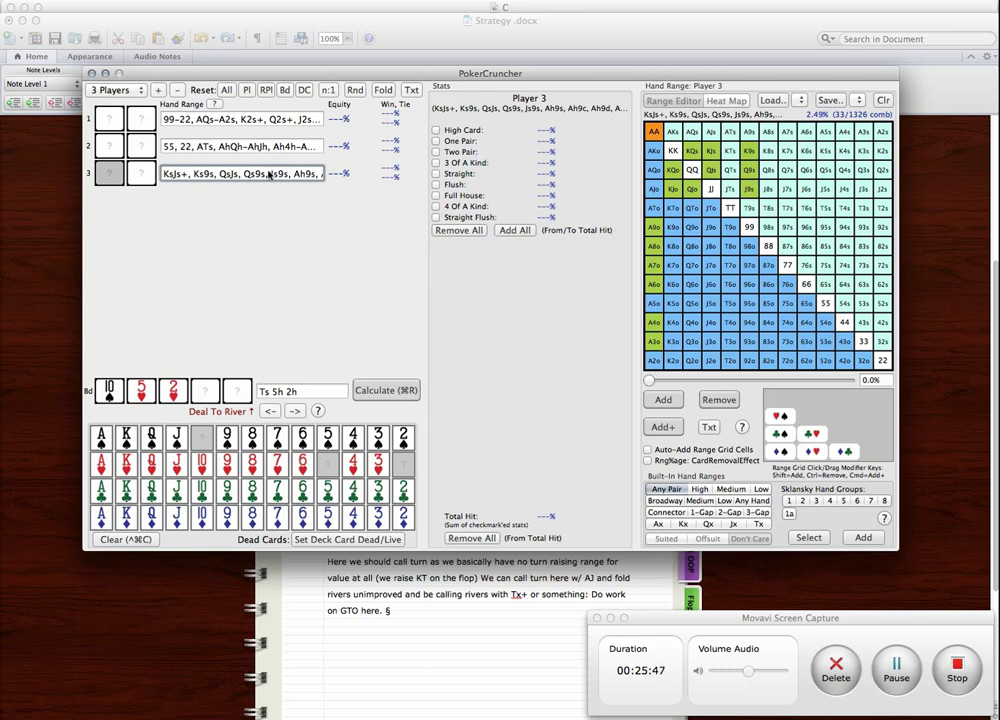
{"action": "left_click", "coordinate": [245, 146]}
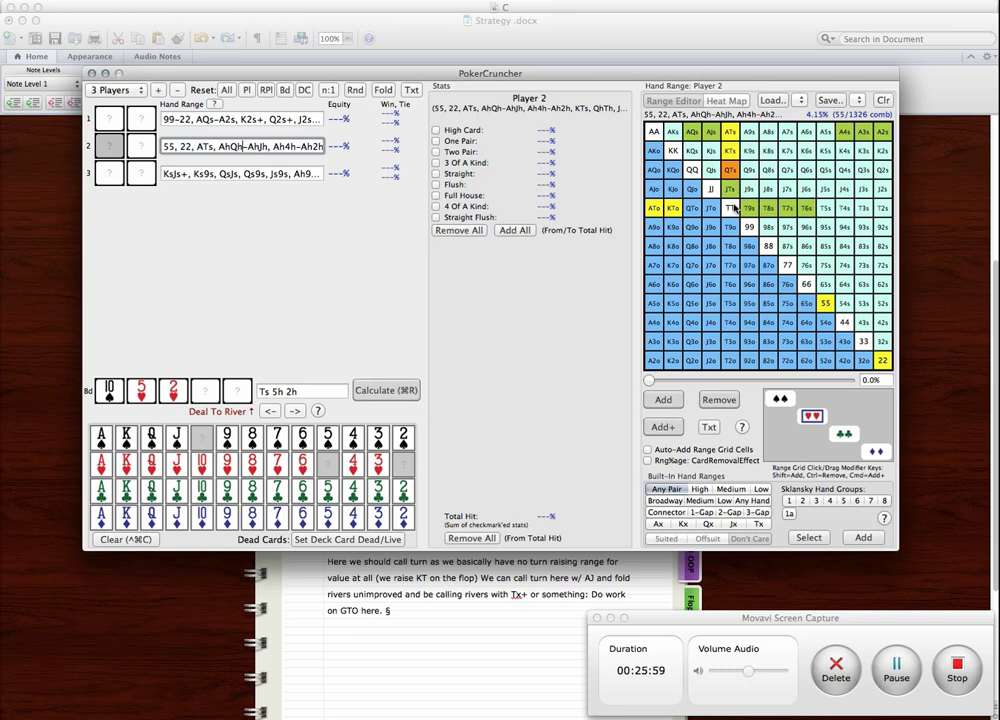
Examine the suit combinations of A9o, QJo, KQs and J9s in Player 3's range.
{"action": "left_click", "coordinate": [221, 174]}
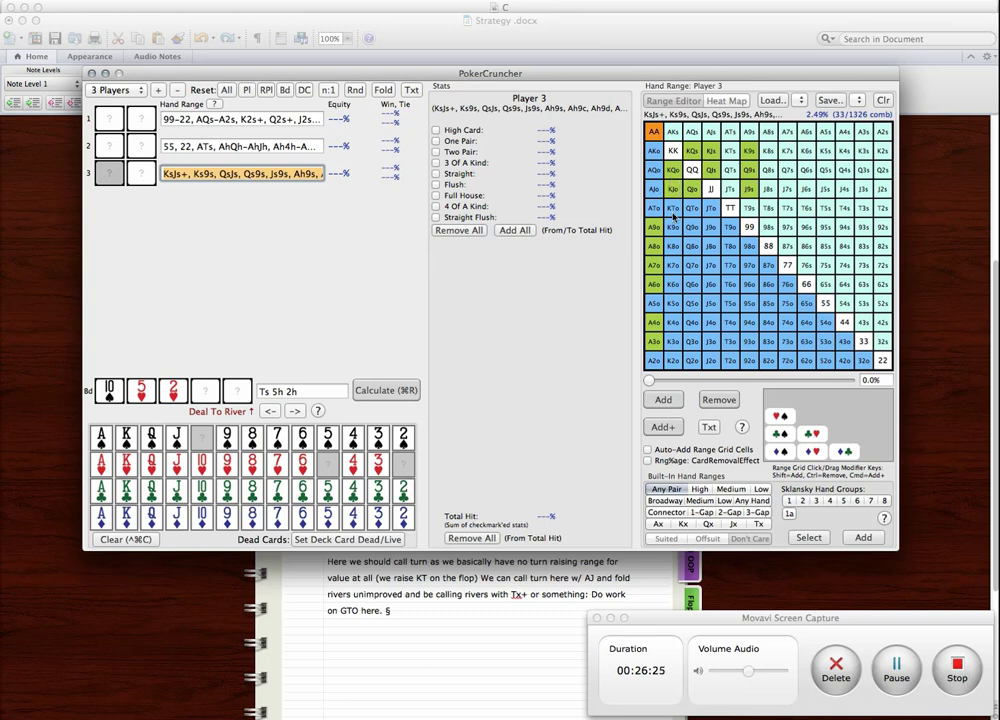
{"action": "left_click", "coordinate": [655, 229]}
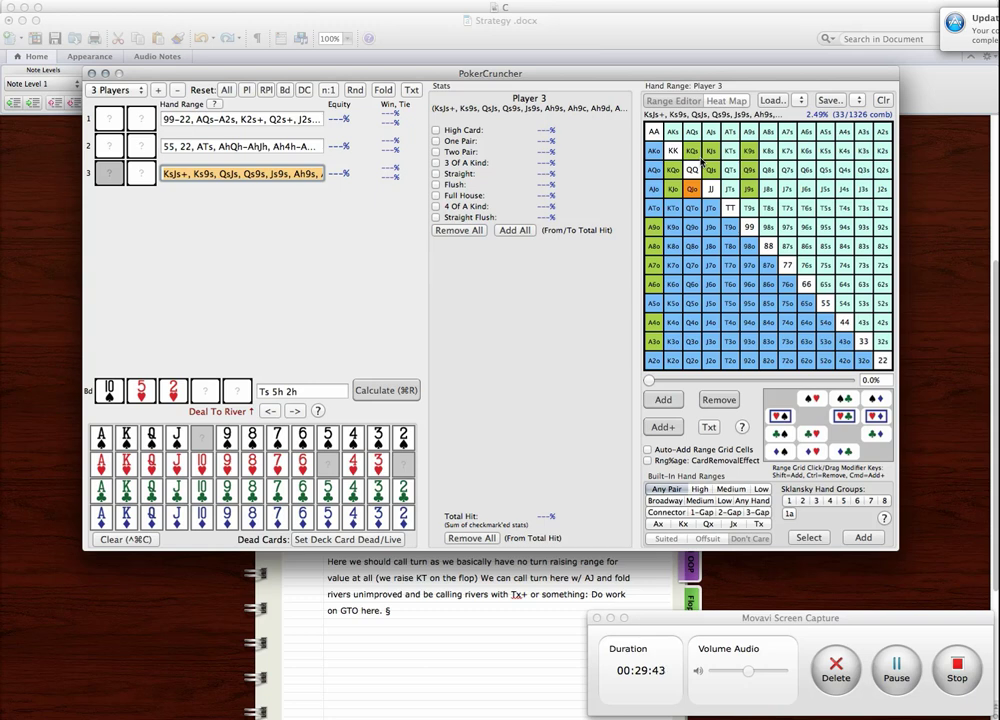
{"action": "left_click", "coordinate": [700, 155]}
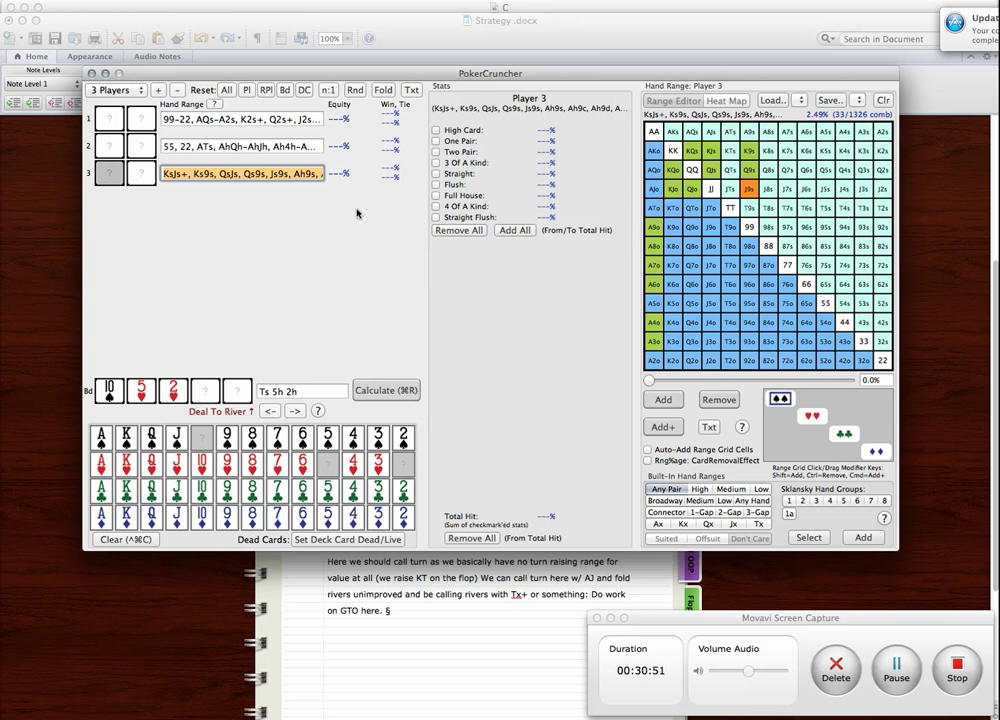
Alternate repeatedly between all three players' range grids to compare them, ending on Player 2's range.
{"action": "left_click", "coordinate": [266, 146]}
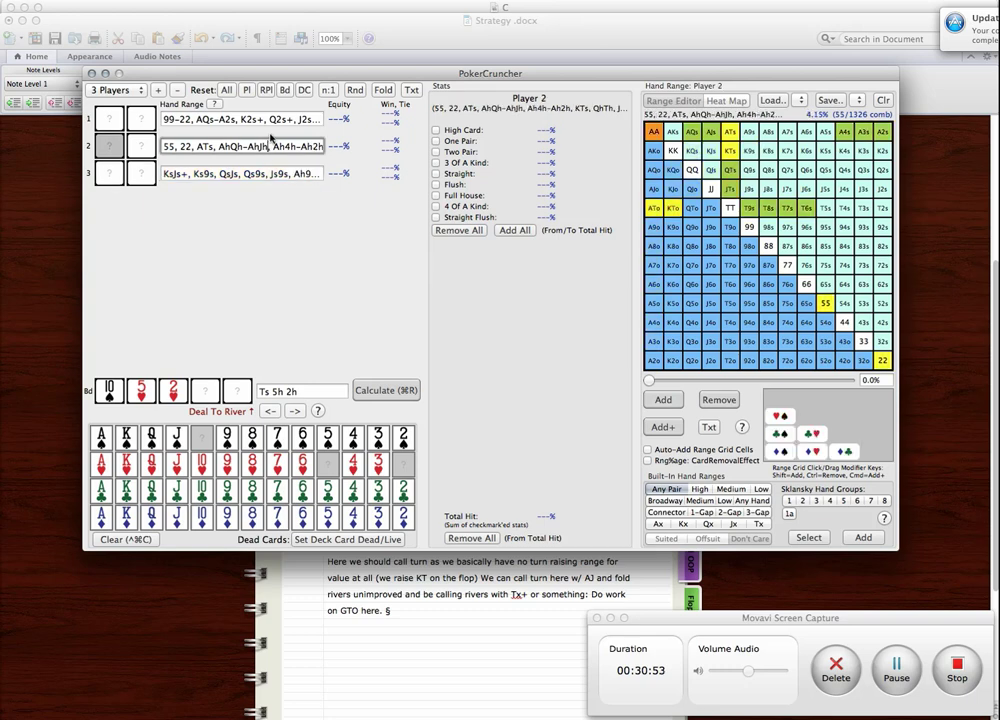
{"action": "left_click", "coordinate": [211, 117]}
{"action": "left_click", "coordinate": [268, 148]}
{"action": "left_click", "coordinate": [272, 173]}
{"action": "left_click", "coordinate": [266, 146]}
{"action": "left_click", "coordinate": [262, 118]}
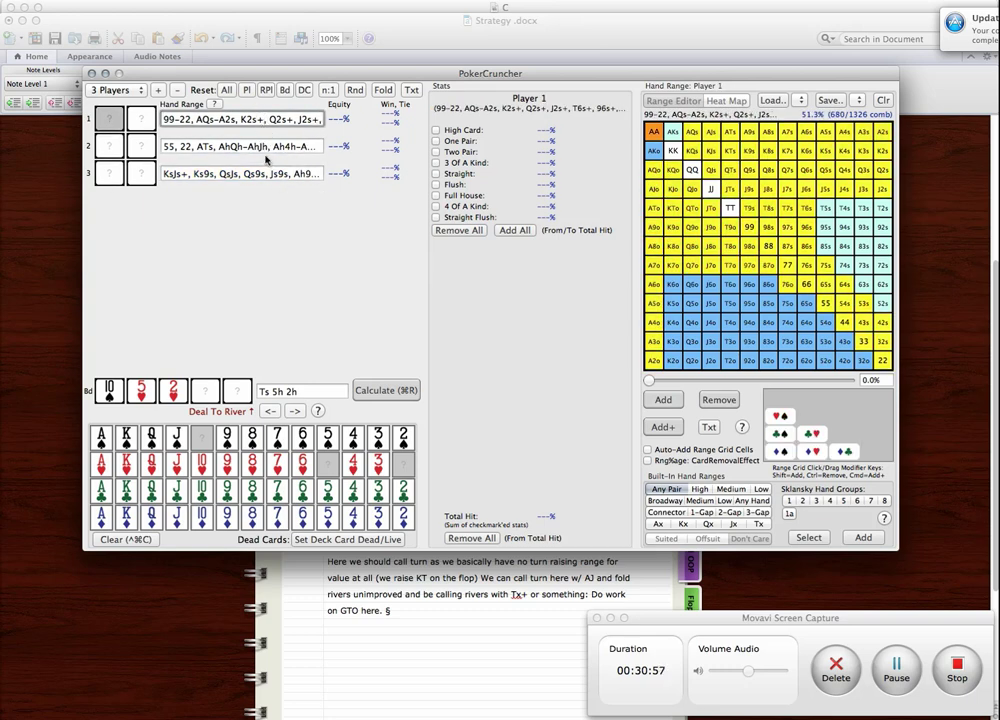
{"action": "left_click", "coordinate": [264, 146]}
{"action": "left_click", "coordinate": [265, 176]}
{"action": "left_click", "coordinate": [207, 146]}
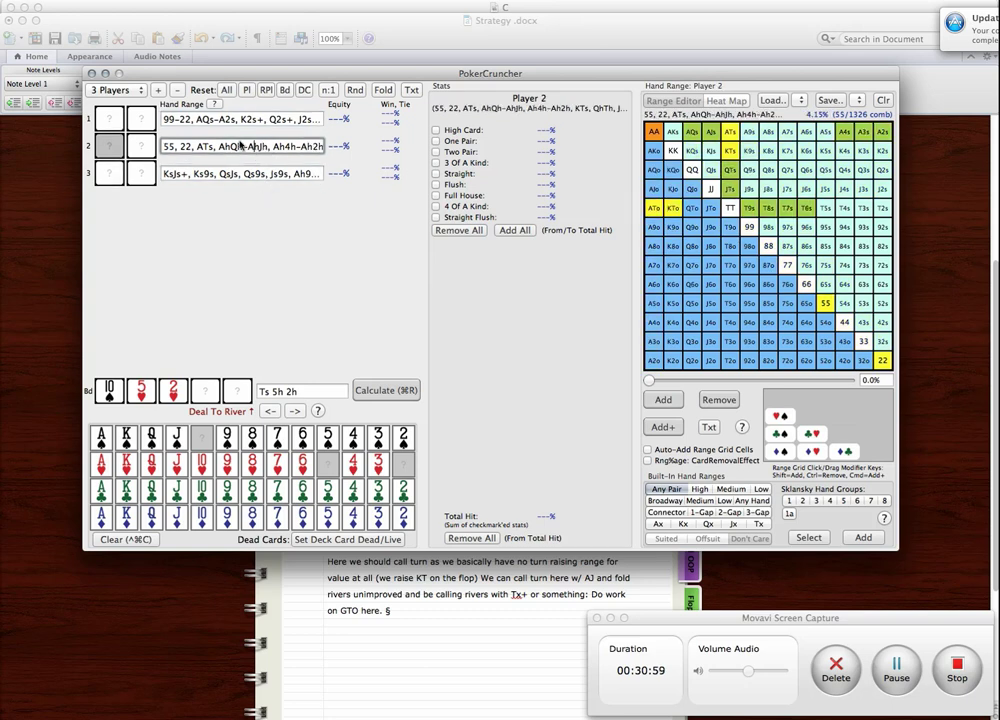
Display Player 1's range, and compare Player 2's range with Player 3's.
{"action": "left_click", "coordinate": [233, 120]}
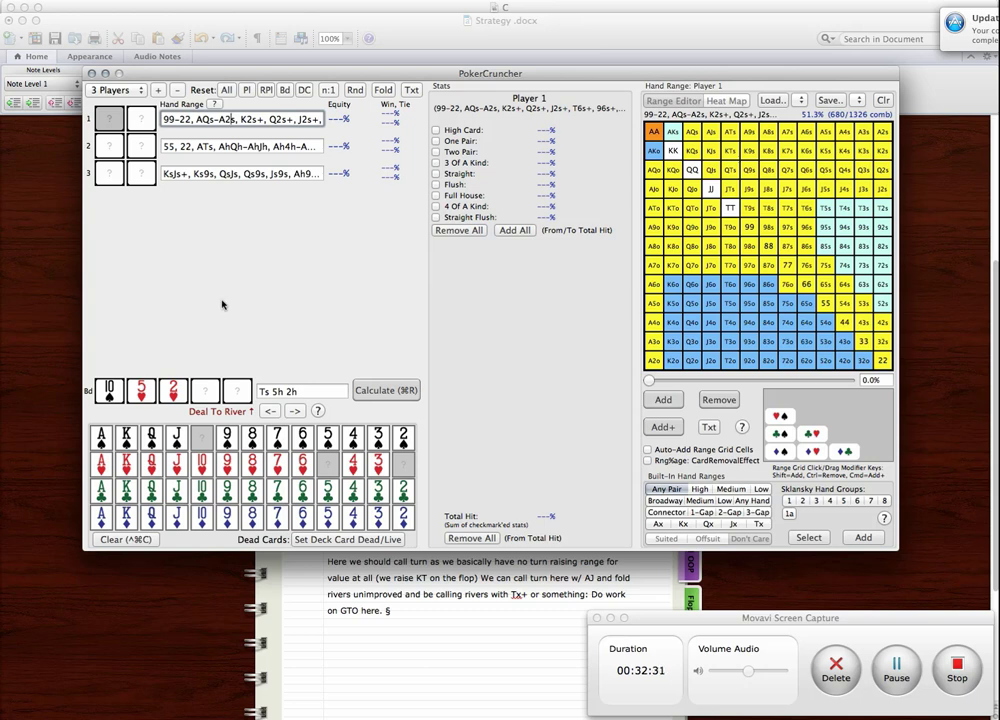
{"action": "left_click", "coordinate": [178, 148]}
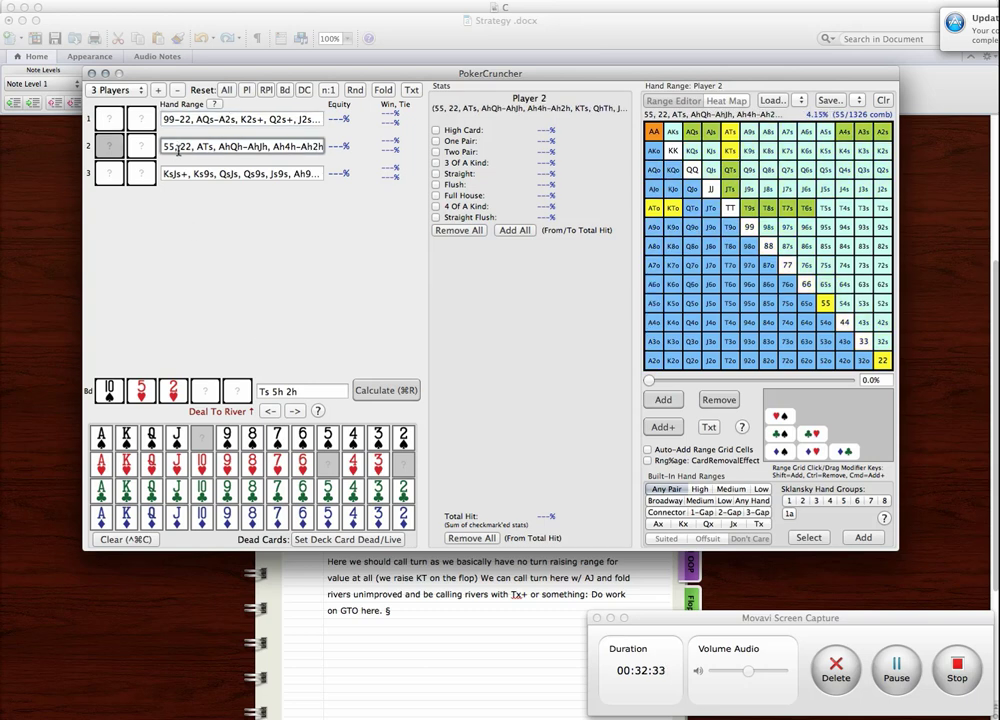
{"action": "left_click", "coordinate": [208, 178]}
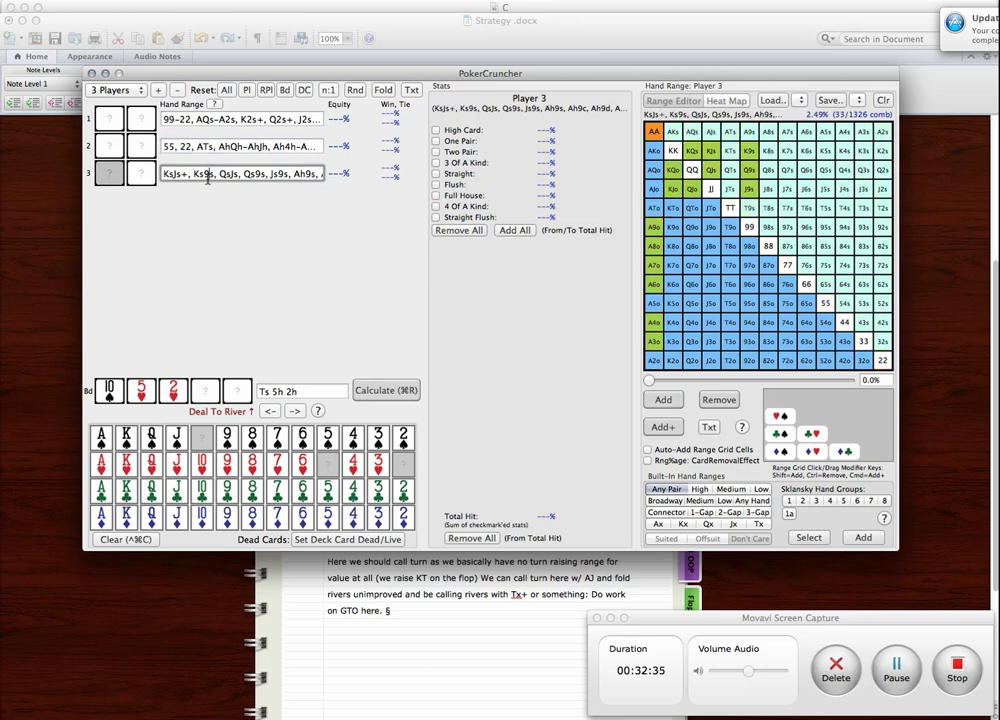
{"action": "left_click", "coordinate": [203, 150]}
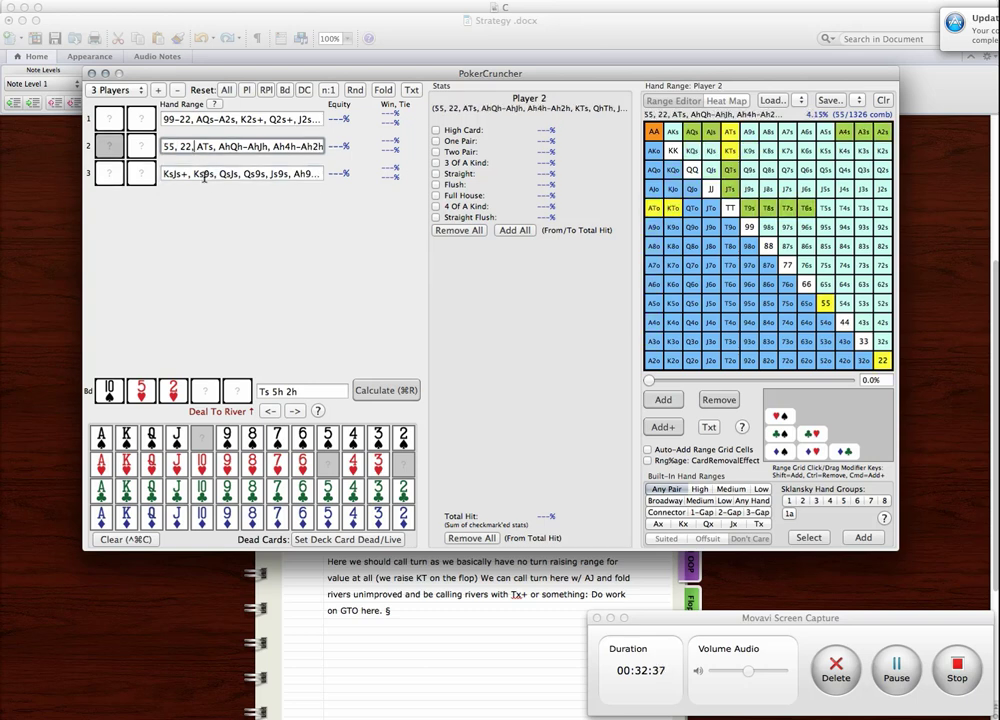
Compare Player 1's full range with Player 2's range by alternating between their grids.
{"action": "left_click", "coordinate": [210, 119]}
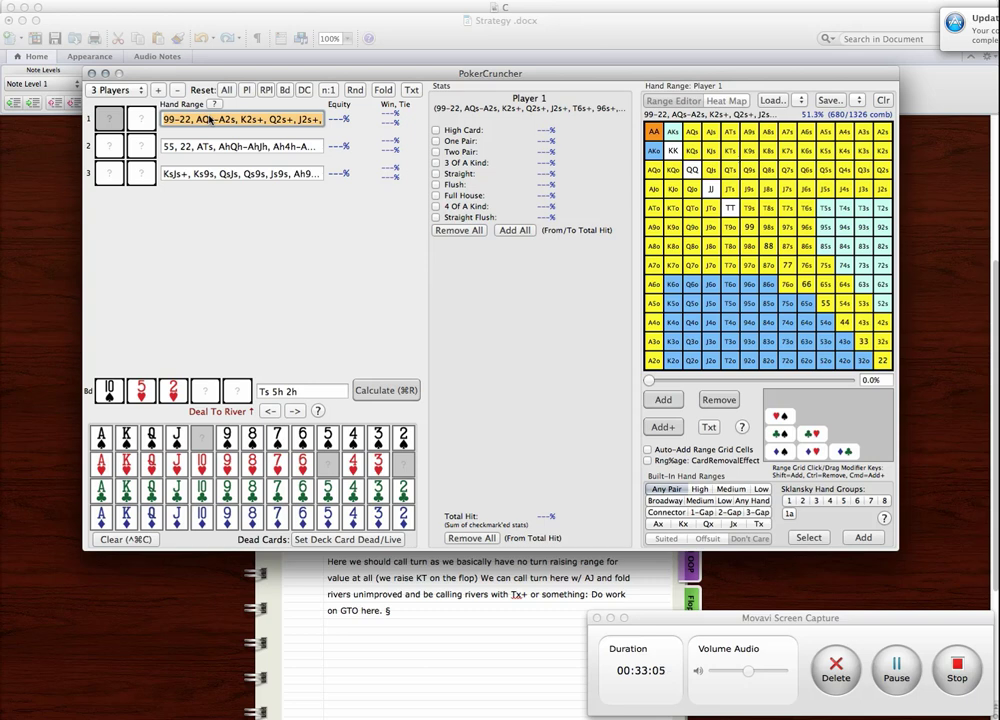
{"action": "left_click", "coordinate": [215, 145]}
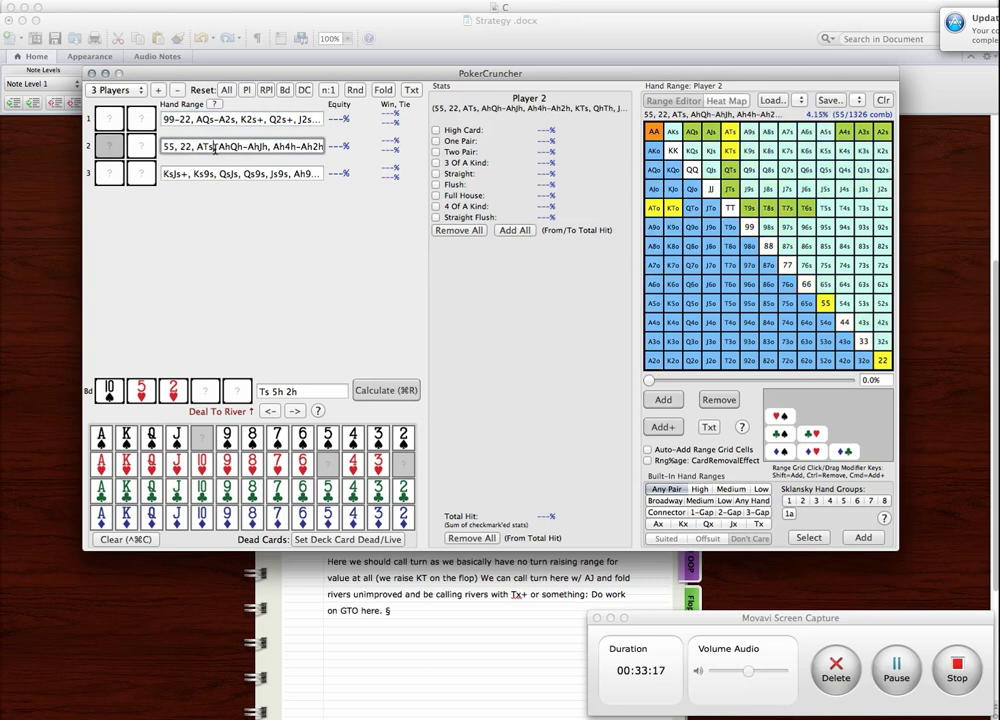
{"action": "left_click", "coordinate": [219, 121]}
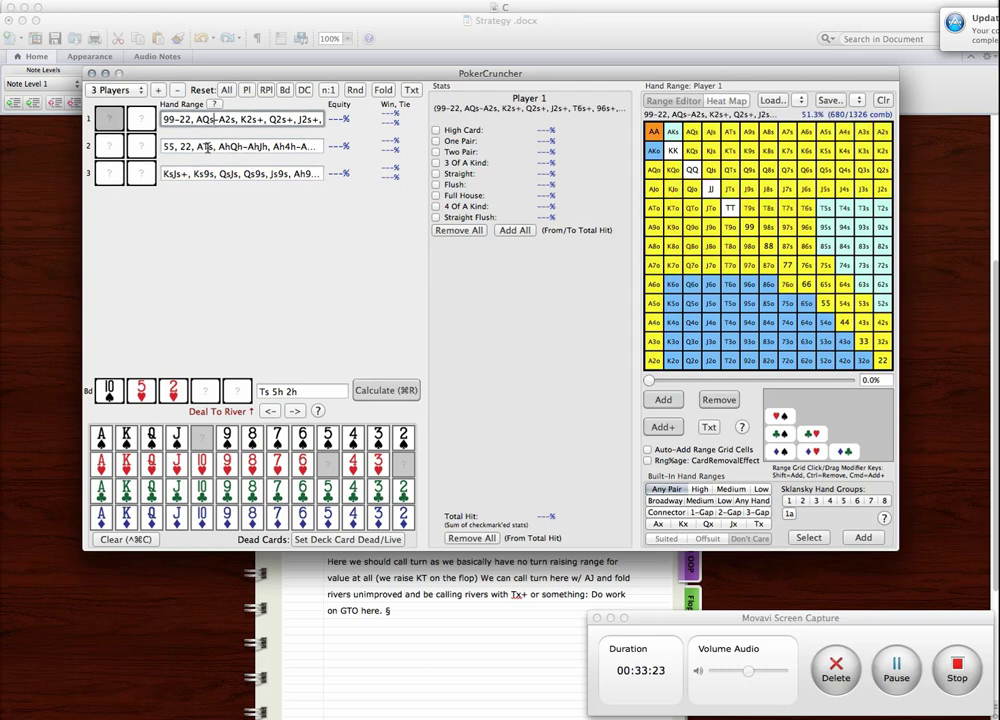
{"action": "left_click", "coordinate": [207, 148]}
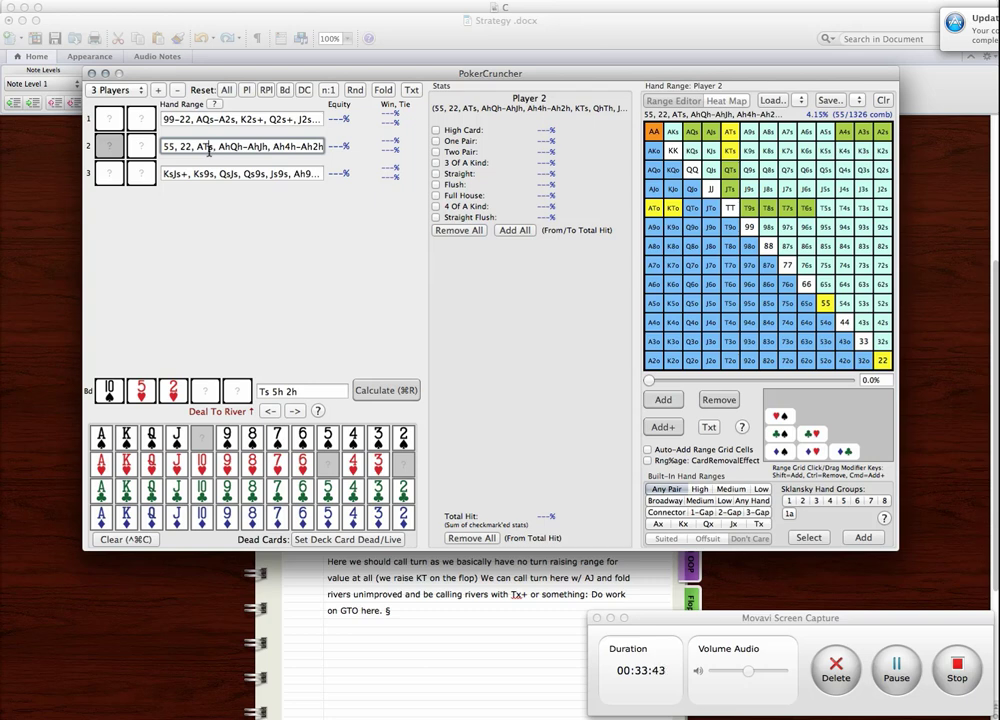
Compare Player 3's range with Player 2's and return to Player 1's full range.
{"action": "left_click", "coordinate": [262, 176]}
{"action": "key", "text": "shift+Tab"}
{"action": "left_click", "coordinate": [260, 176]}
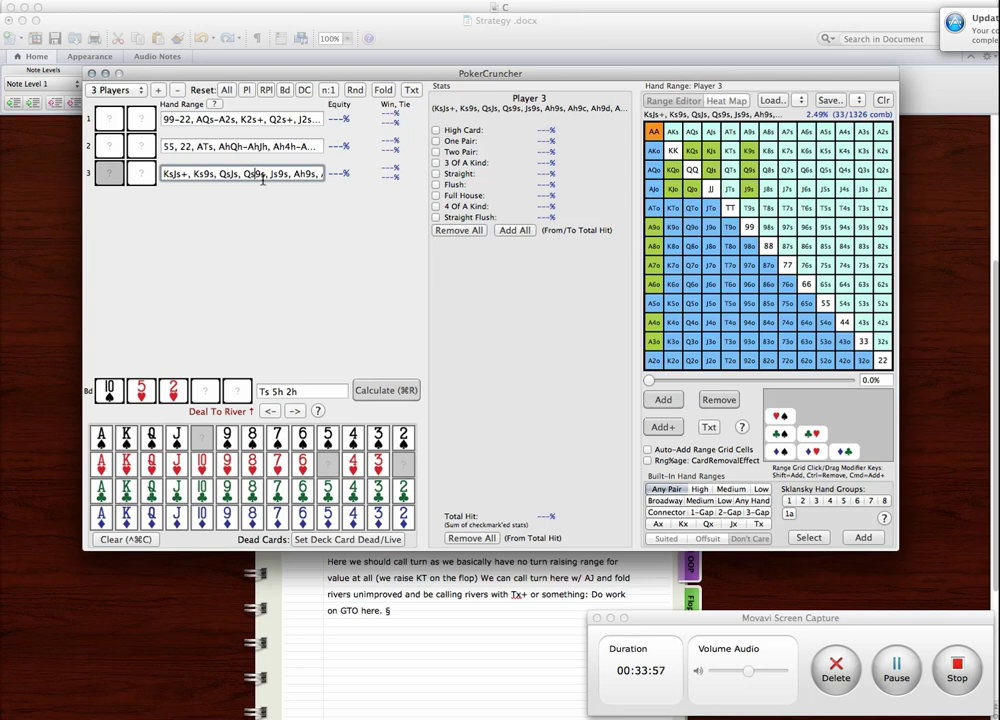
{"action": "left_click", "coordinate": [220, 146]}
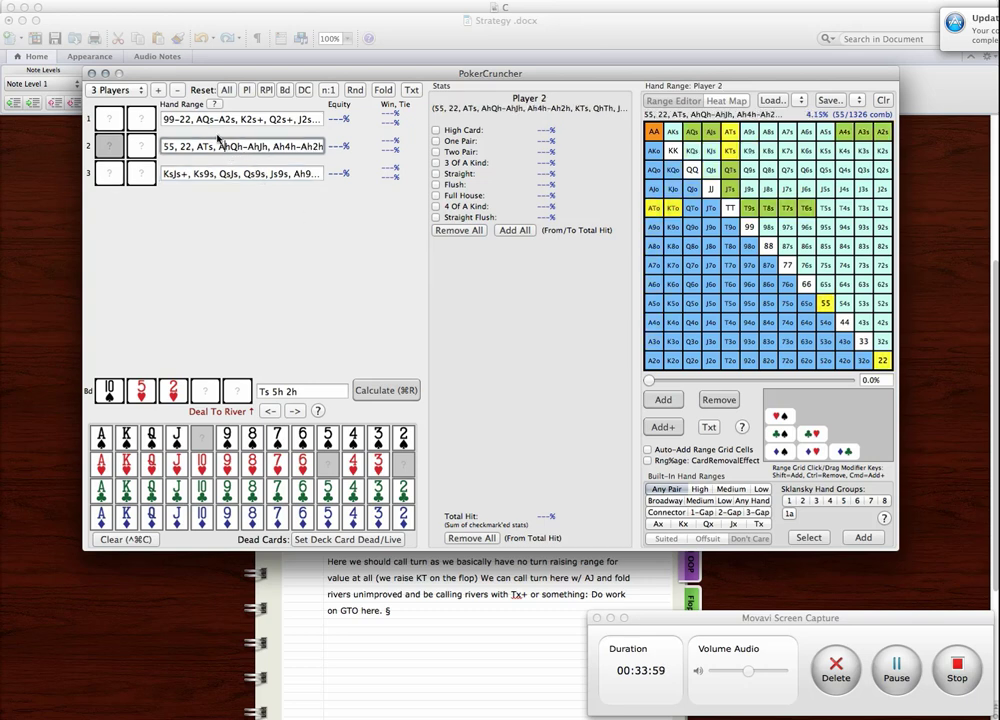
{"action": "left_click", "coordinate": [172, 117]}
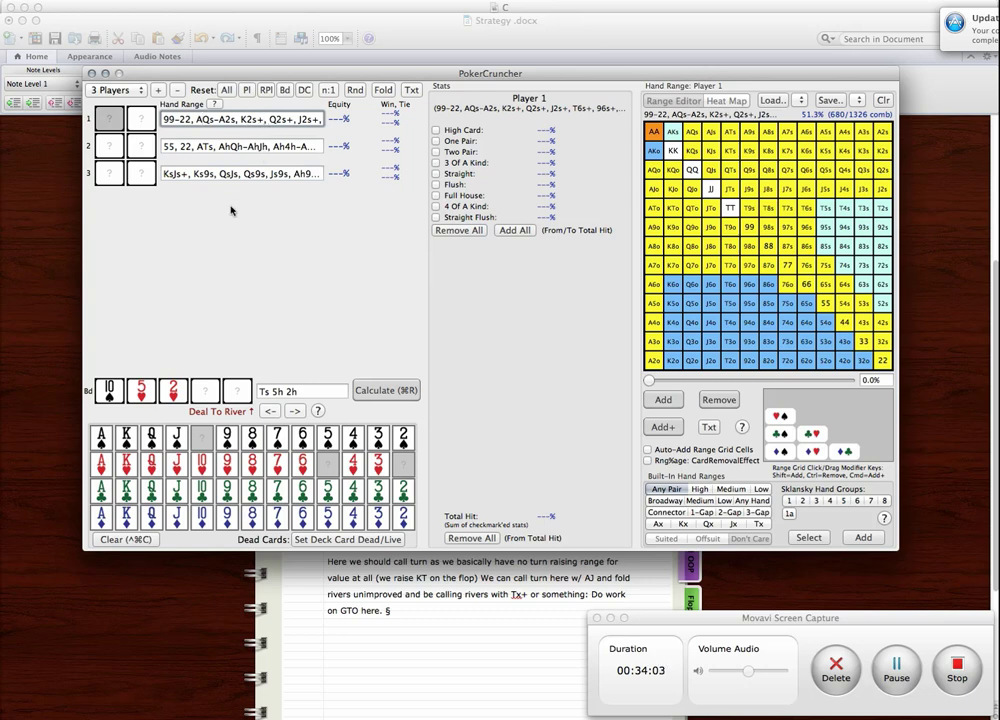
Cycle through the range grids of Players 3, 2 and 1, then compare Player 2's range with Player 3's.
{"action": "left_click", "coordinate": [226, 175]}
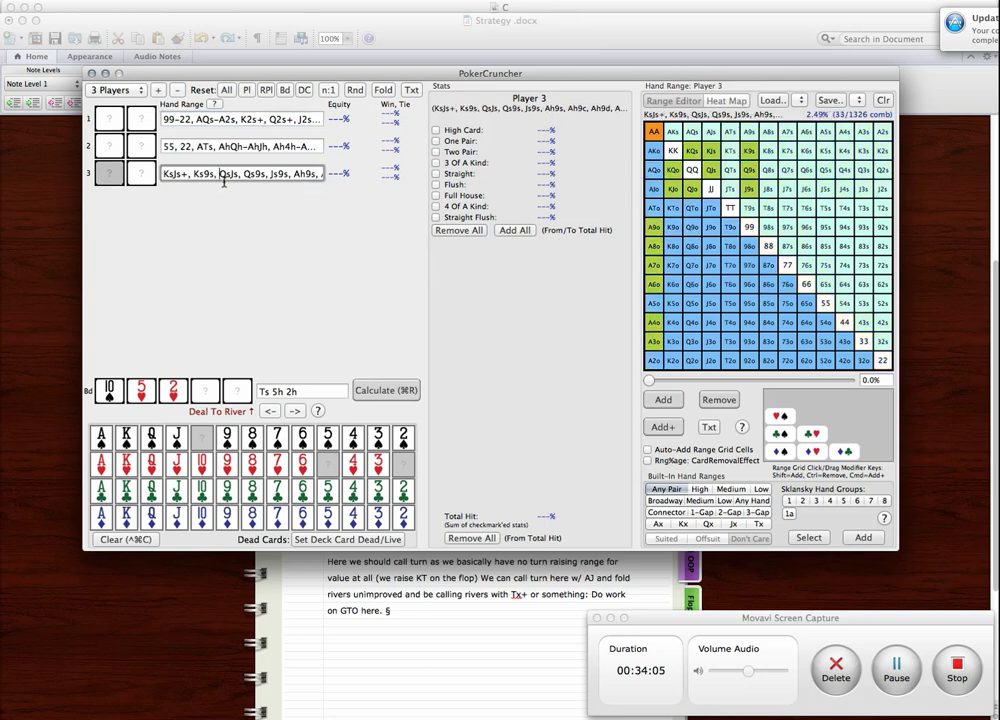
{"action": "left_click", "coordinate": [206, 149]}
{"action": "left_click", "coordinate": [183, 118]}
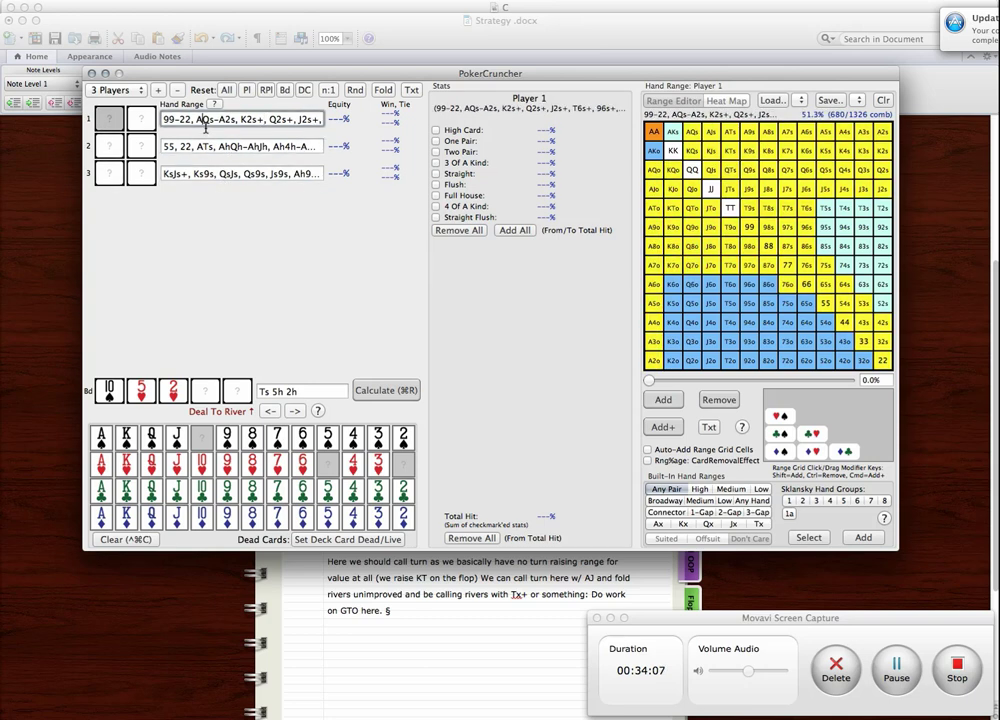
{"action": "left_click", "coordinate": [243, 147]}
{"action": "left_click", "coordinate": [205, 175]}
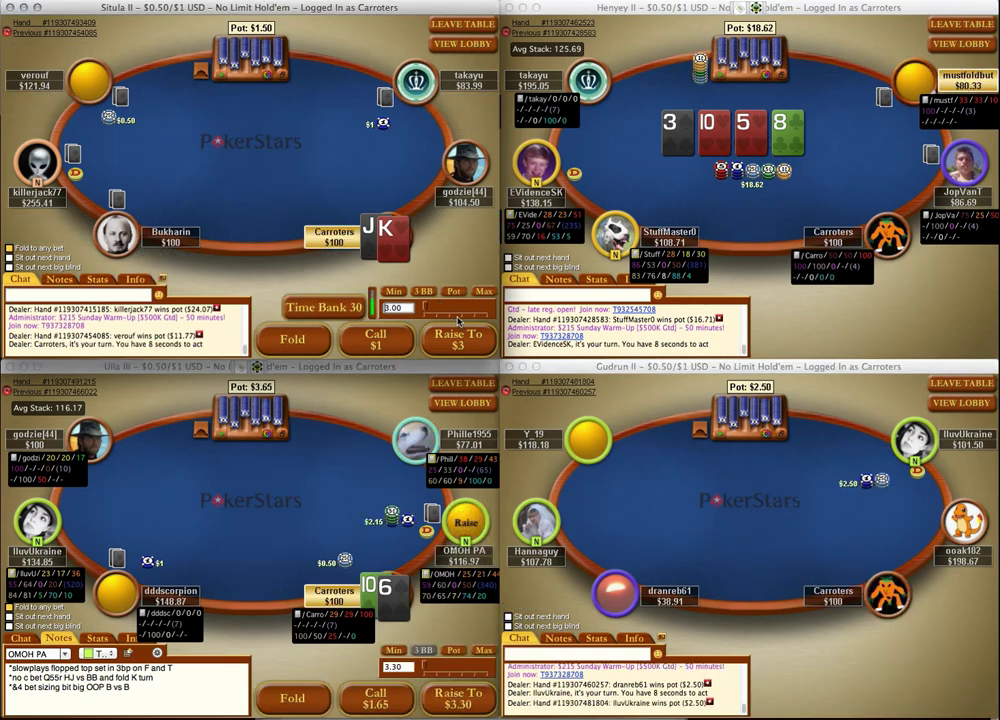
In the PokerStars tables, request extra time at Situla II and raise to $3 preflop with king-jack.
{"action": "scroll", "coordinate": [320, 314], "scroll_direction": "up", "scroll_amount": 2}
{"action": "left_click", "coordinate": [320, 314]}
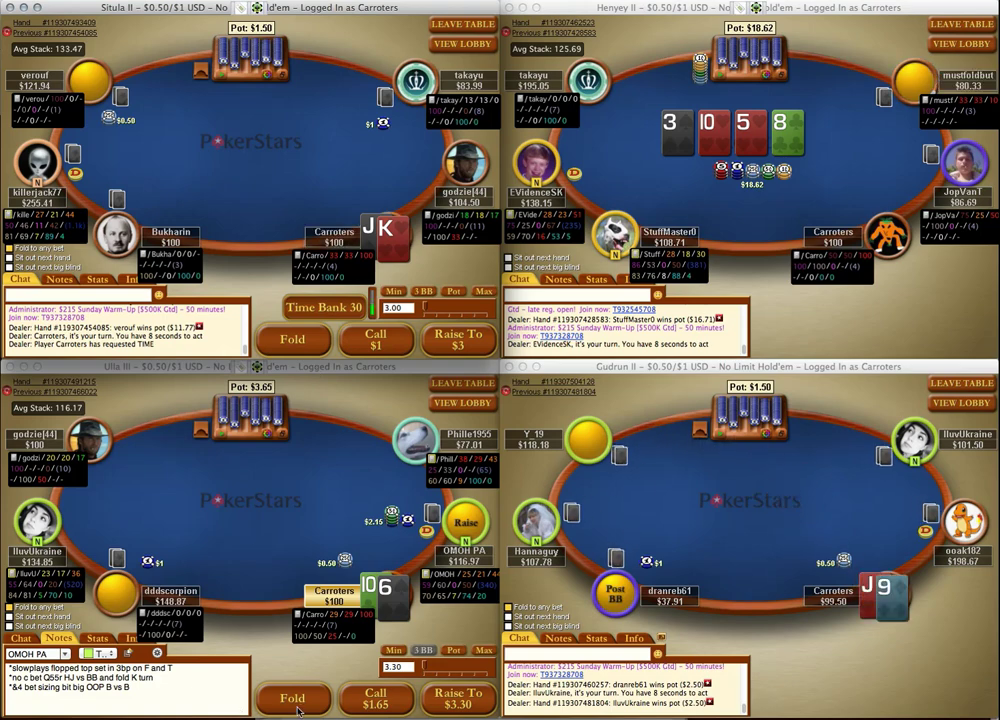
{"action": "left_click", "coordinate": [457, 339]}
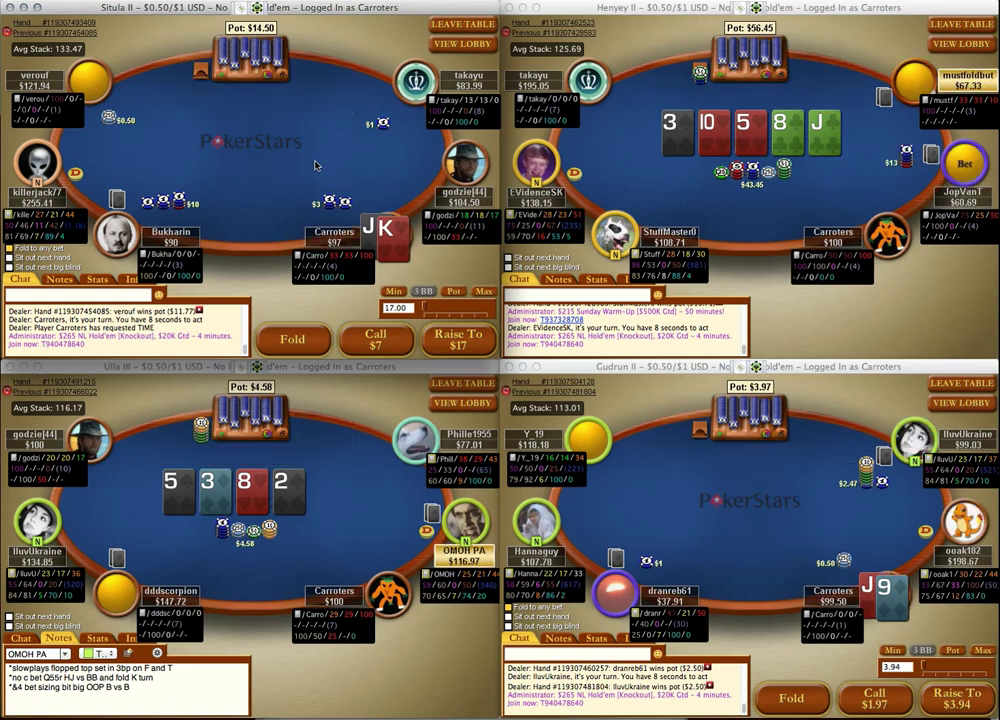
Fold jack-nine to the preflop raise at Gudrun II, and fold jack-eight preflop at Henyey II.
{"action": "key", "text": "f"}
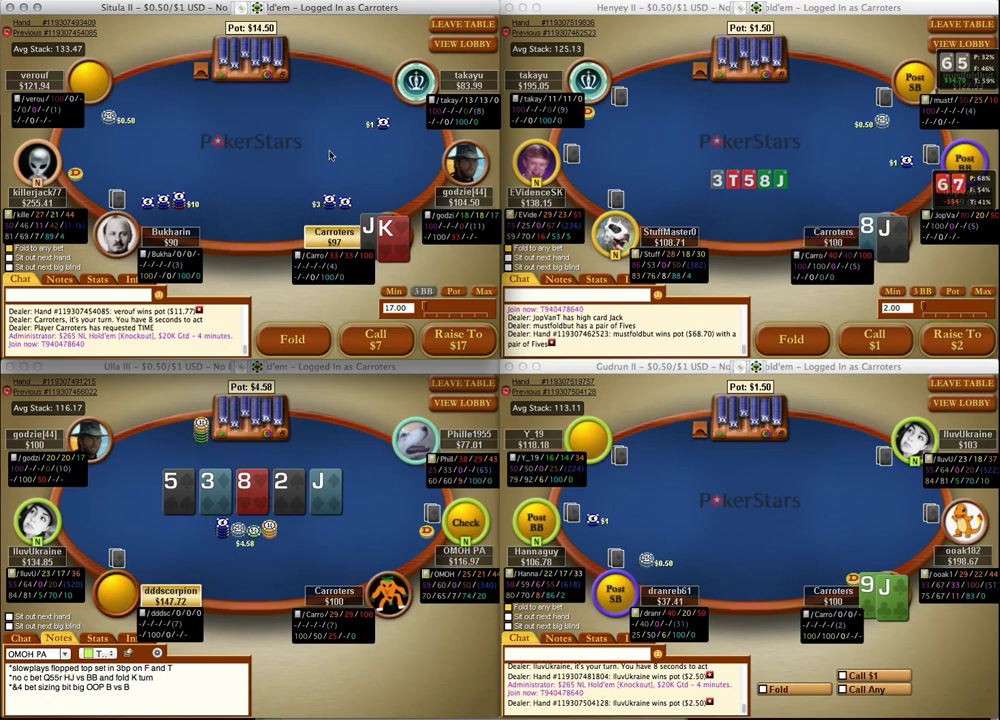
{"action": "left_click", "coordinate": [783, 342]}
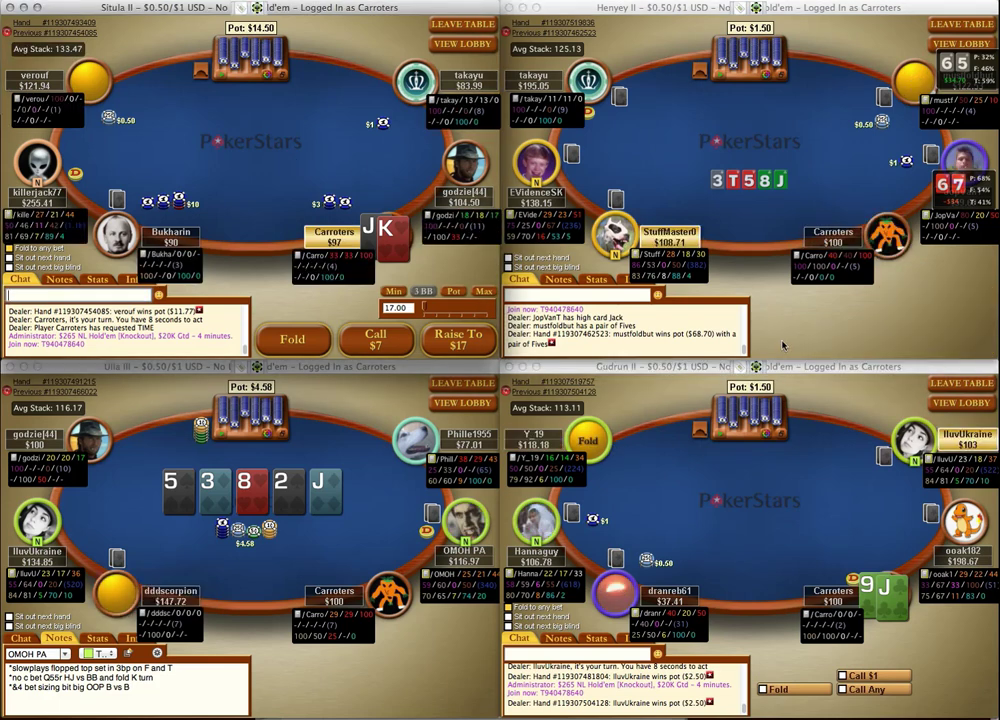